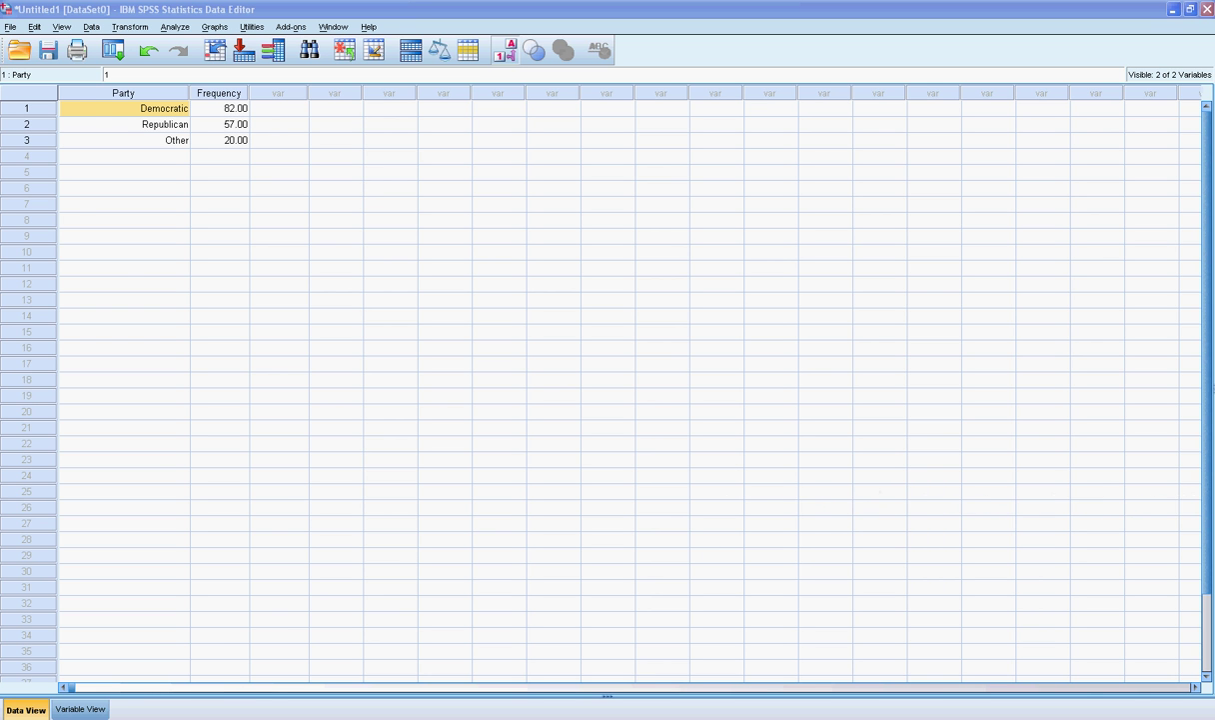
Weight the cases by the Frequency variable
{"action": "key", "text": "alt+d"}
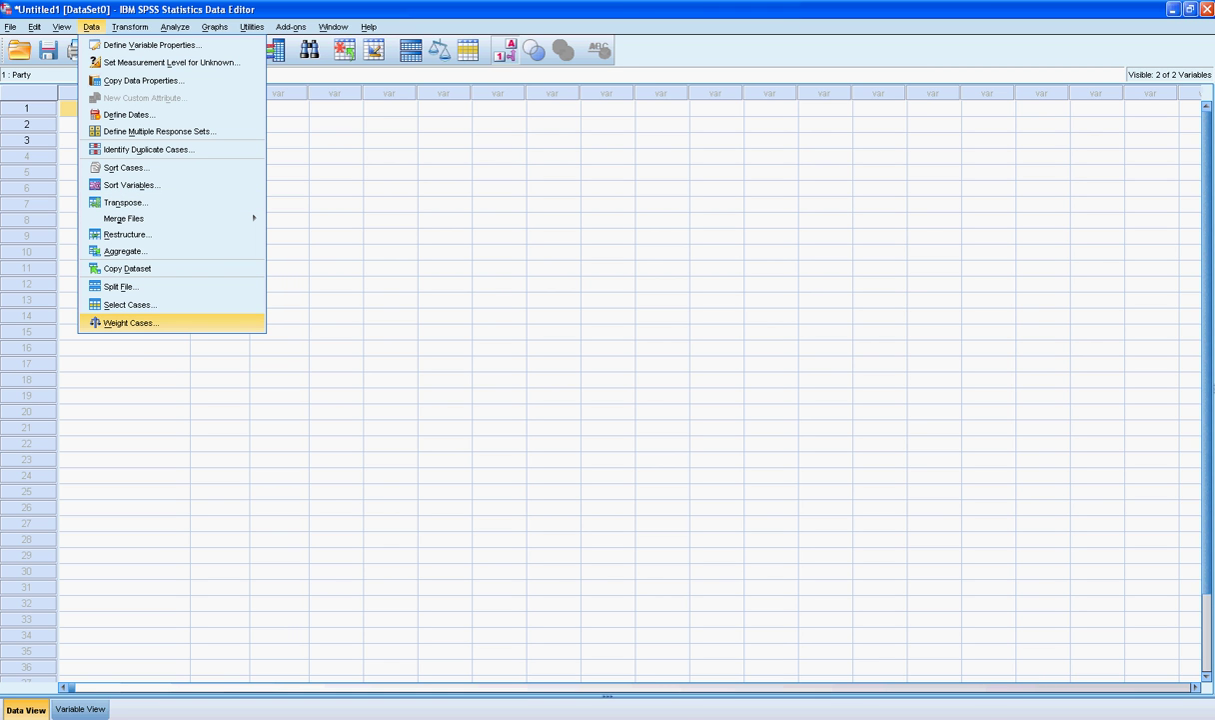
{"action": "key", "text": "Return"}
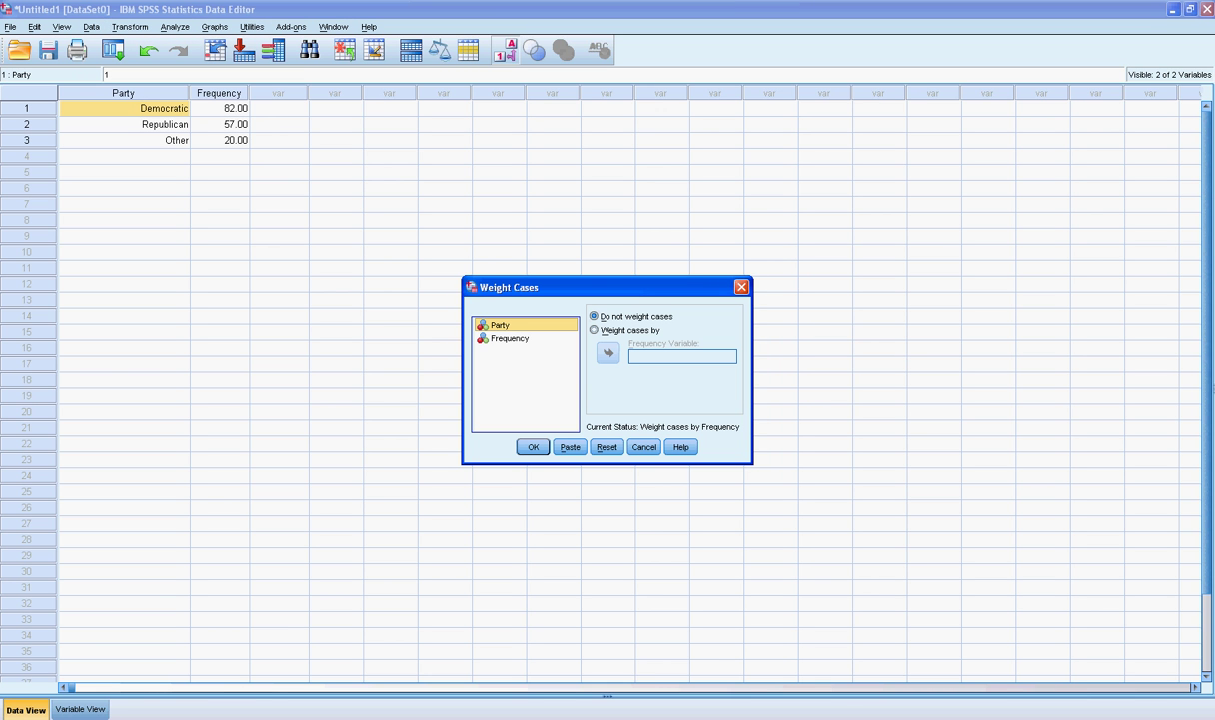
{"action": "left_click", "coordinate": [509, 338]}
{"action": "left_click", "coordinate": [593, 330]}
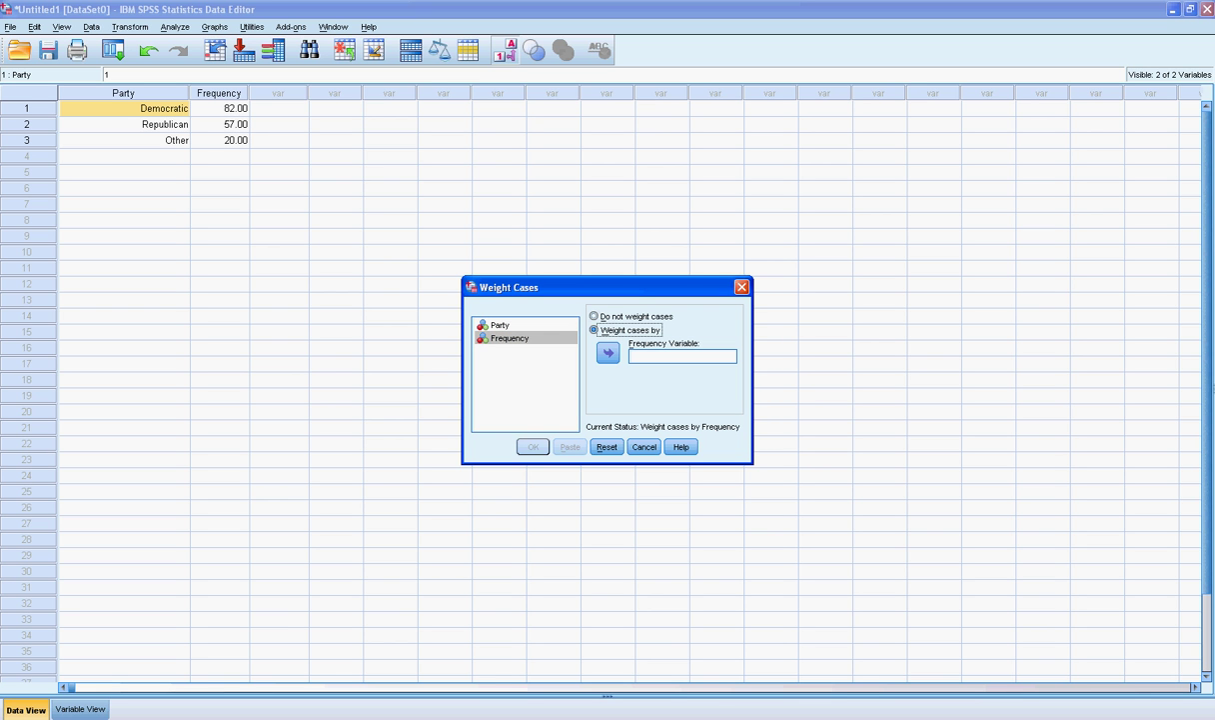
{"action": "left_click", "coordinate": [608, 352]}
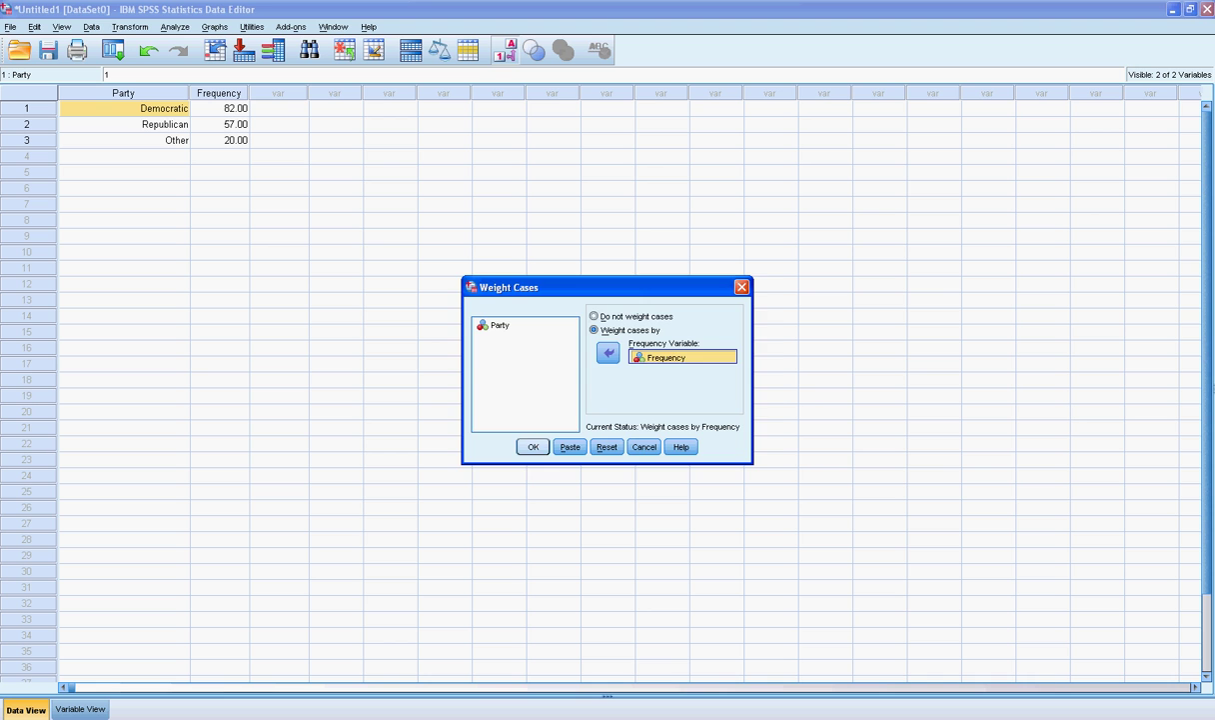
{"action": "key", "text": "Return"}
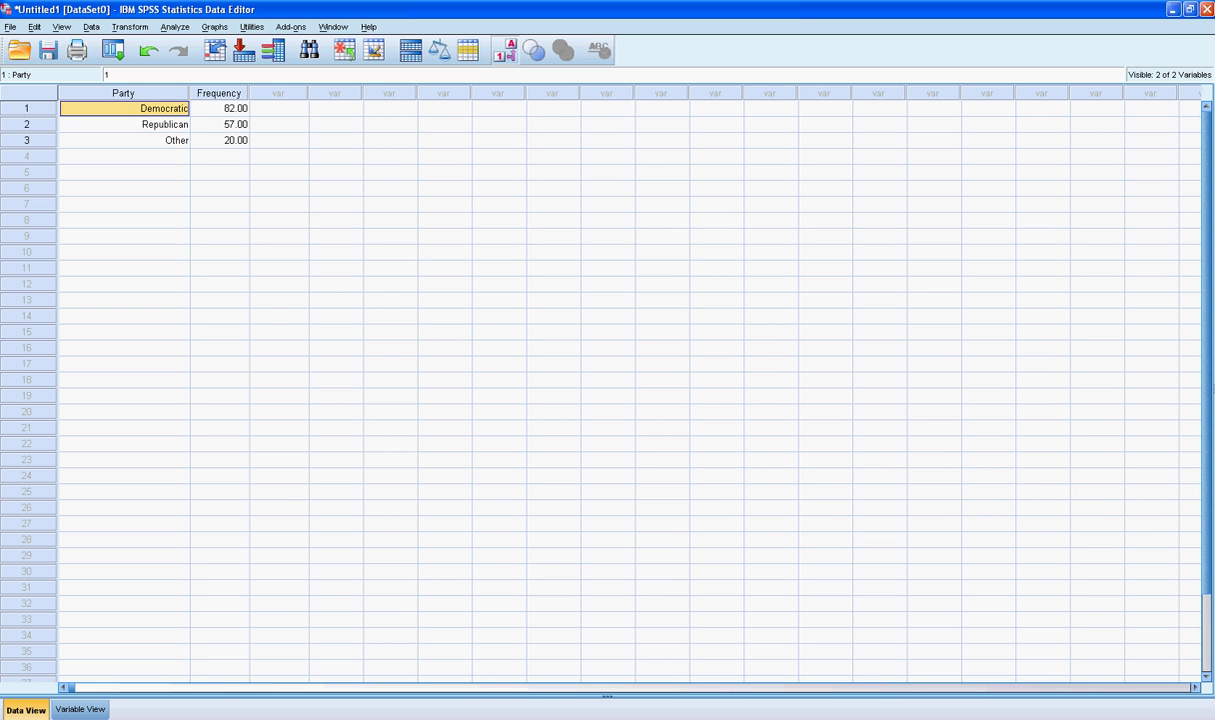
Set up a legacy nonparametric chi-square test with Party as the test variable and manually specified expected values
{"action": "key", "text": "alt+a"}
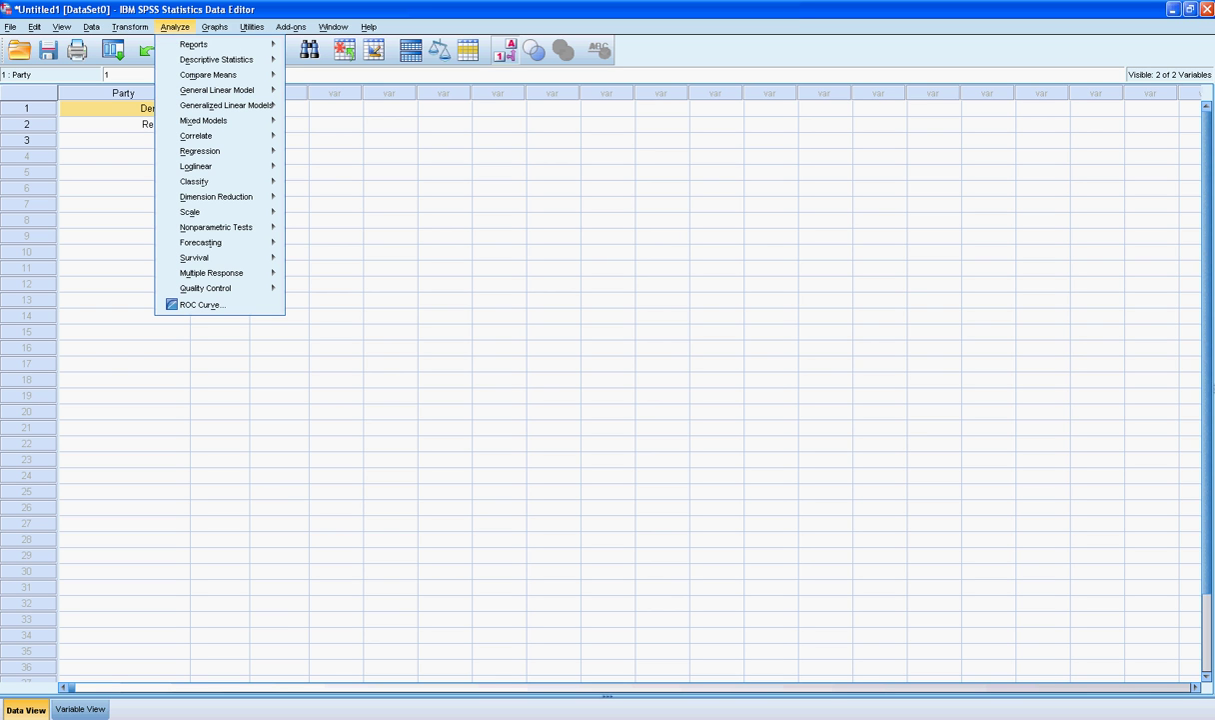
{"action": "mouse_move", "coordinate": [215, 227]}
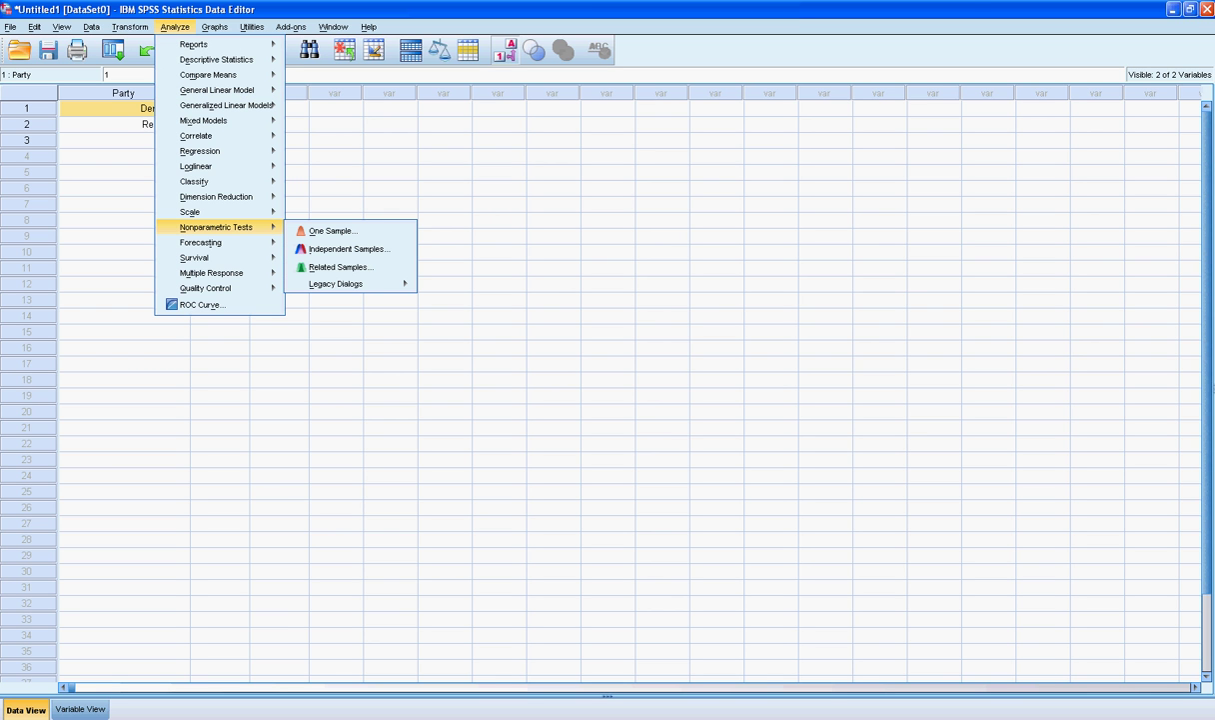
{"action": "mouse_move", "coordinate": [336, 284]}
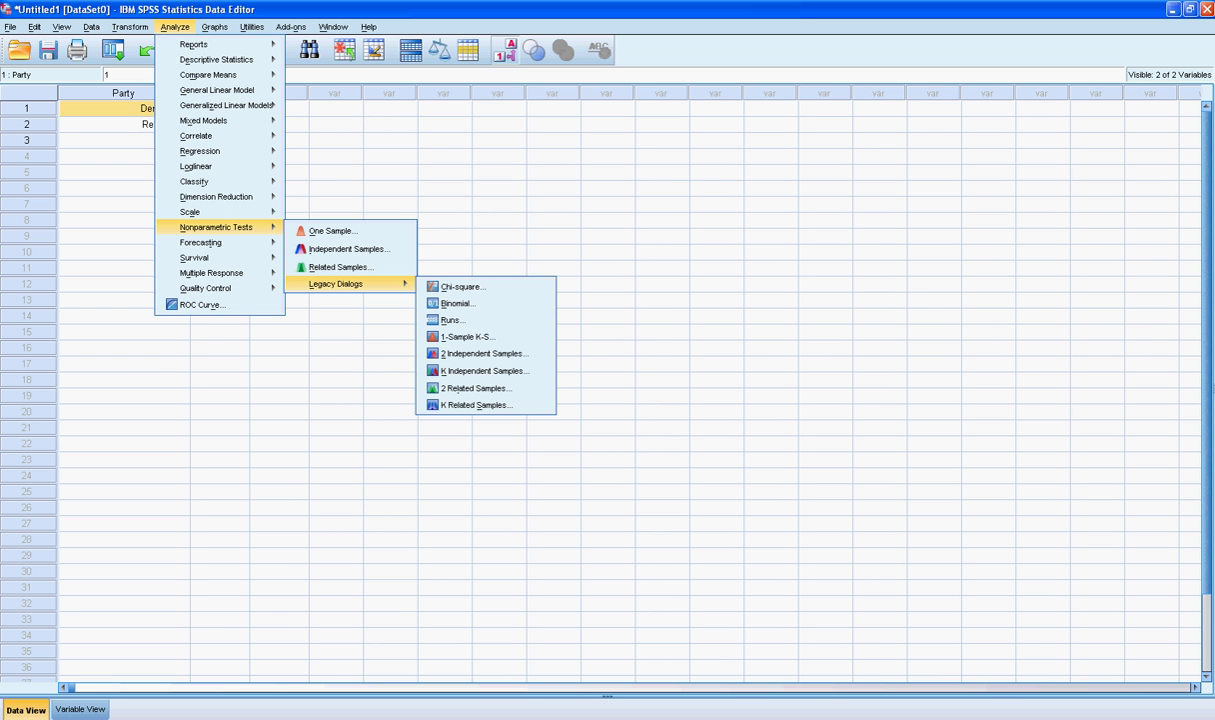
{"action": "left_click", "coordinate": [463, 286]}
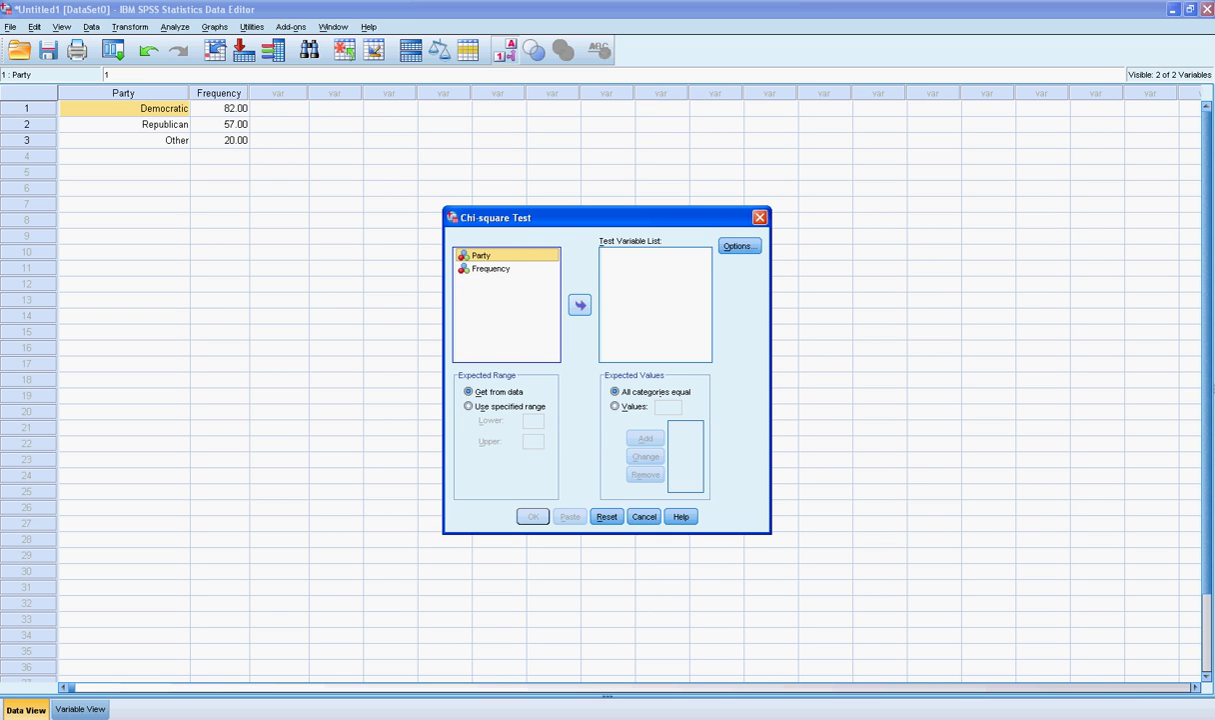
{"action": "left_click", "coordinate": [579, 304]}
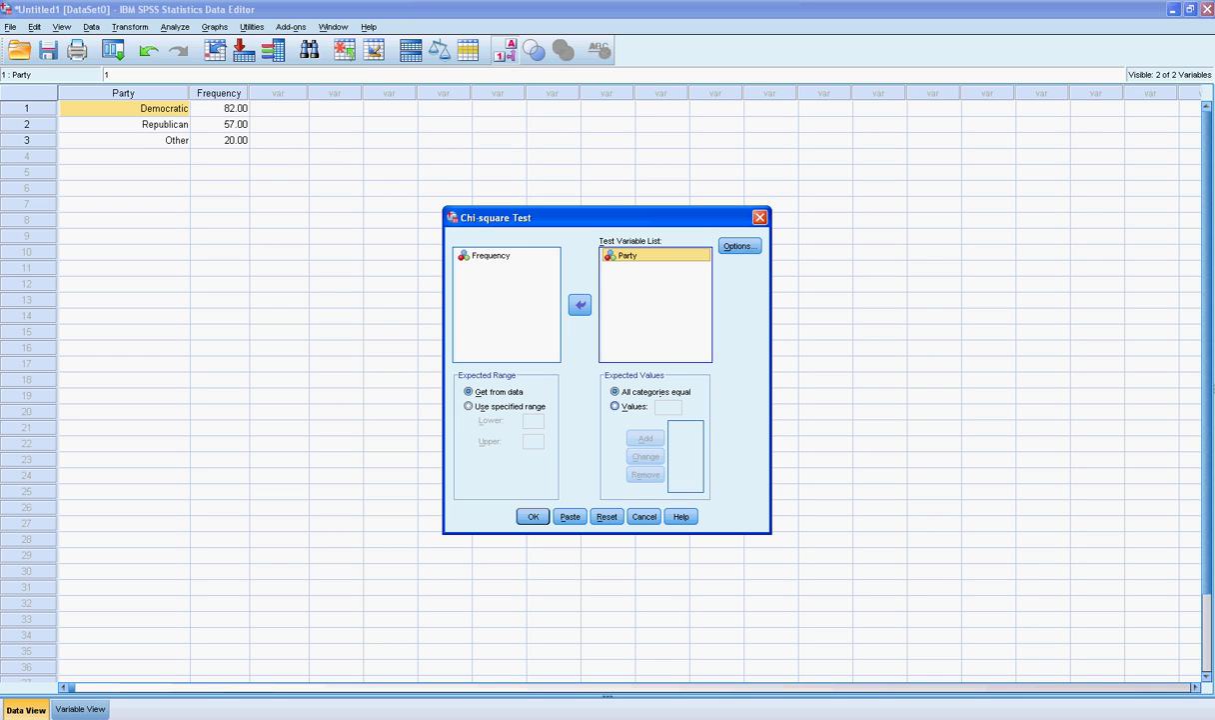
{"action": "left_click", "coordinate": [615, 406]}
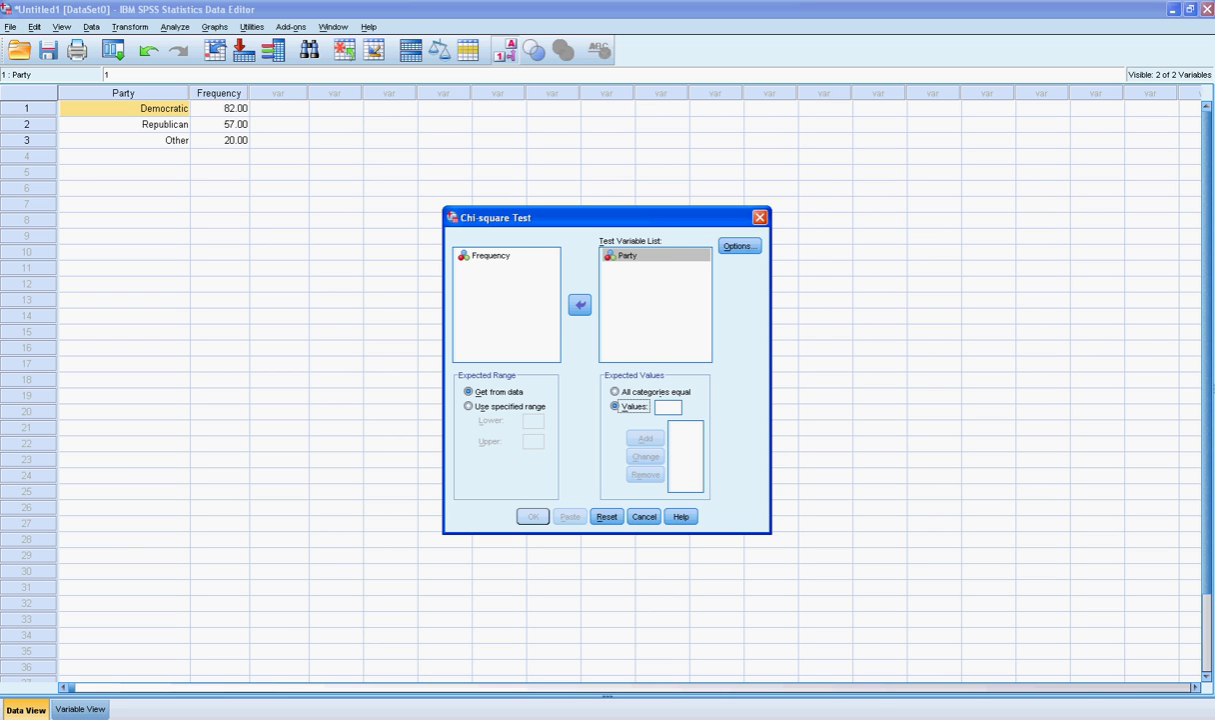
Switch to Calculator, move it clear of the Chi-square Test dialog, and multiply 159 by 0.6
{"action": "key", "text": "alt+Tab"}
{"action": "left_click_drag", "start_coordinate": [700, 162], "coordinate": [250, 273]}
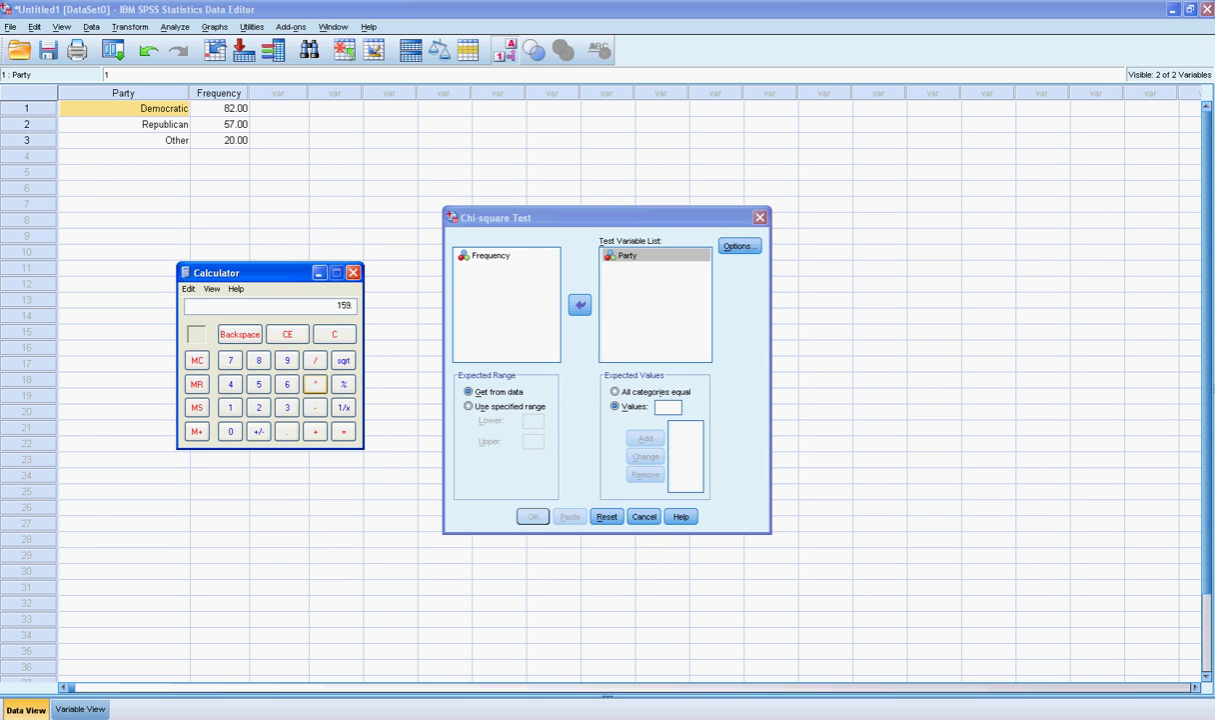
{"action": "left_click", "coordinate": [287, 431]}
{"action": "left_click", "coordinate": [287, 384]}
{"action": "left_click", "coordinate": [342, 431]}
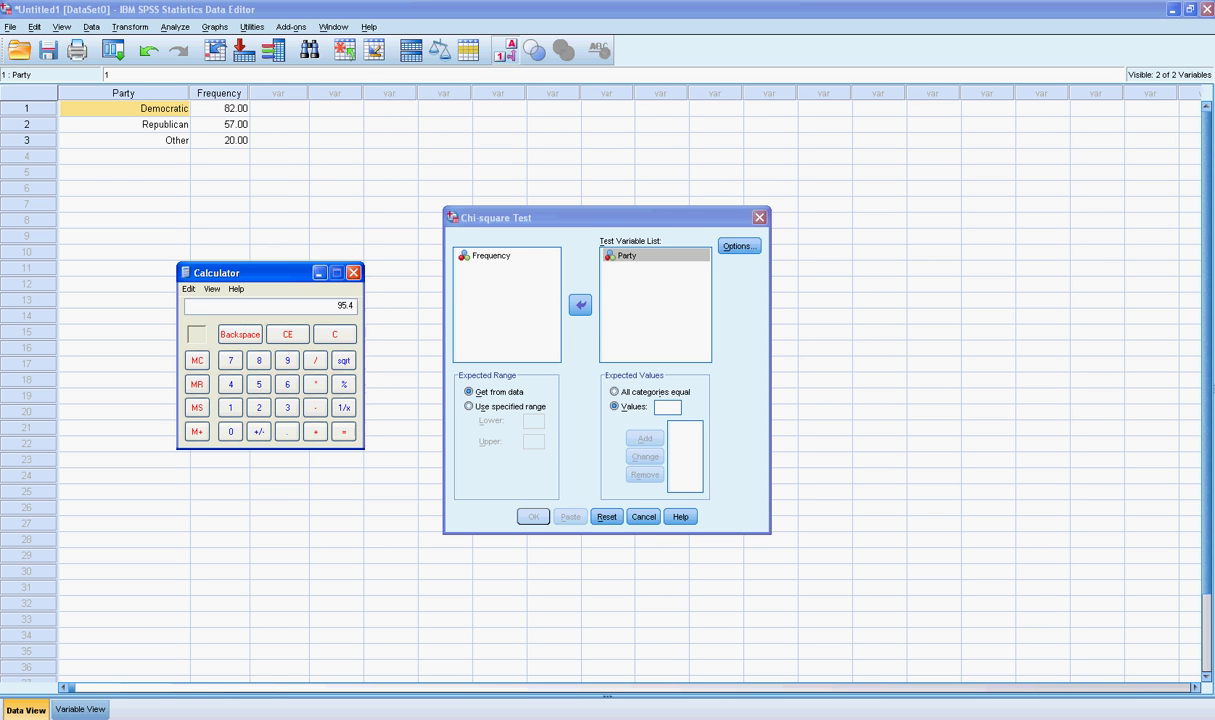
Add 95.4 as the first expected value in the chi-square test
{"action": "left_click", "coordinate": [666, 407]}
{"action": "type", "text": "95."}
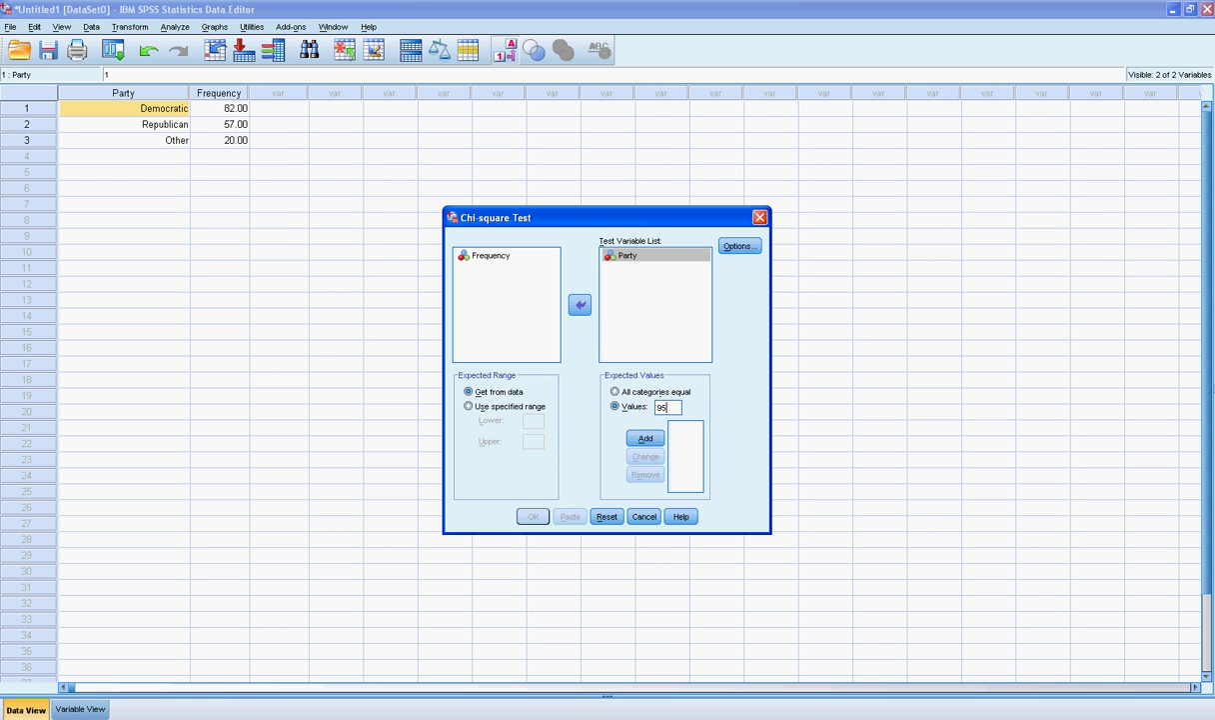
{"action": "type", "text": "4"}
{"action": "key", "text": "Return"}
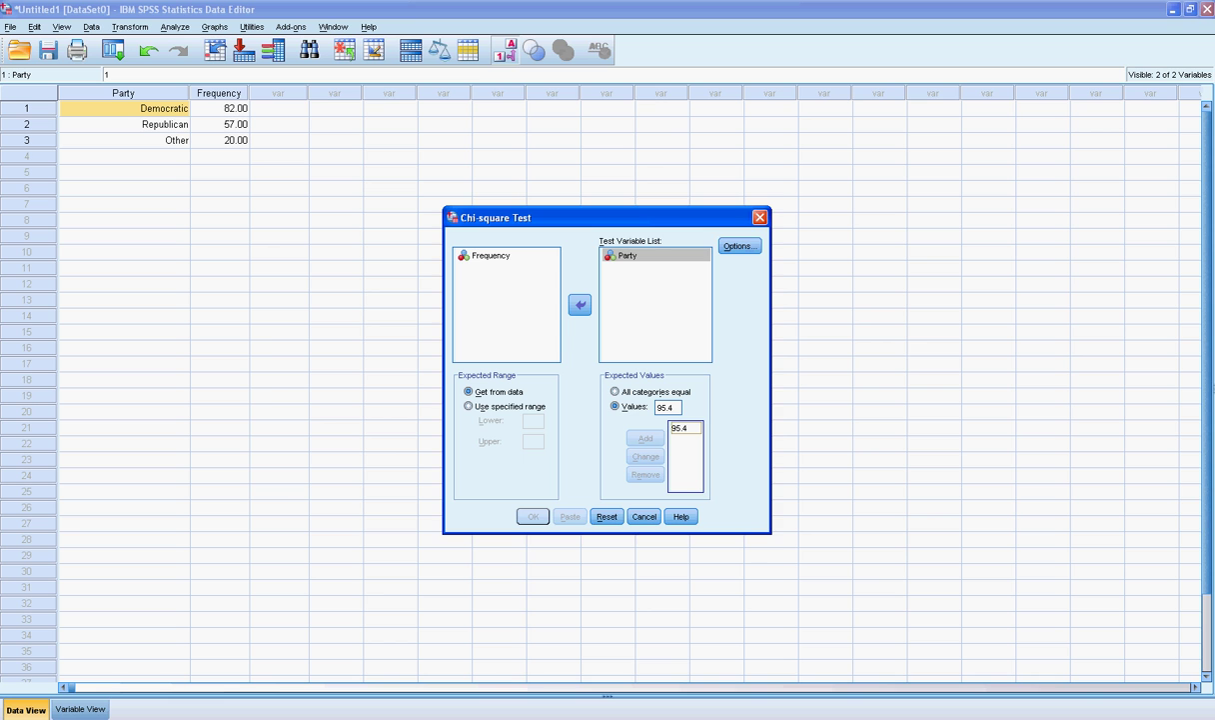
Switch back to Calculator, clear the previous result, and multiply 159 by 0.3
{"action": "key", "text": "alt+Tab"}
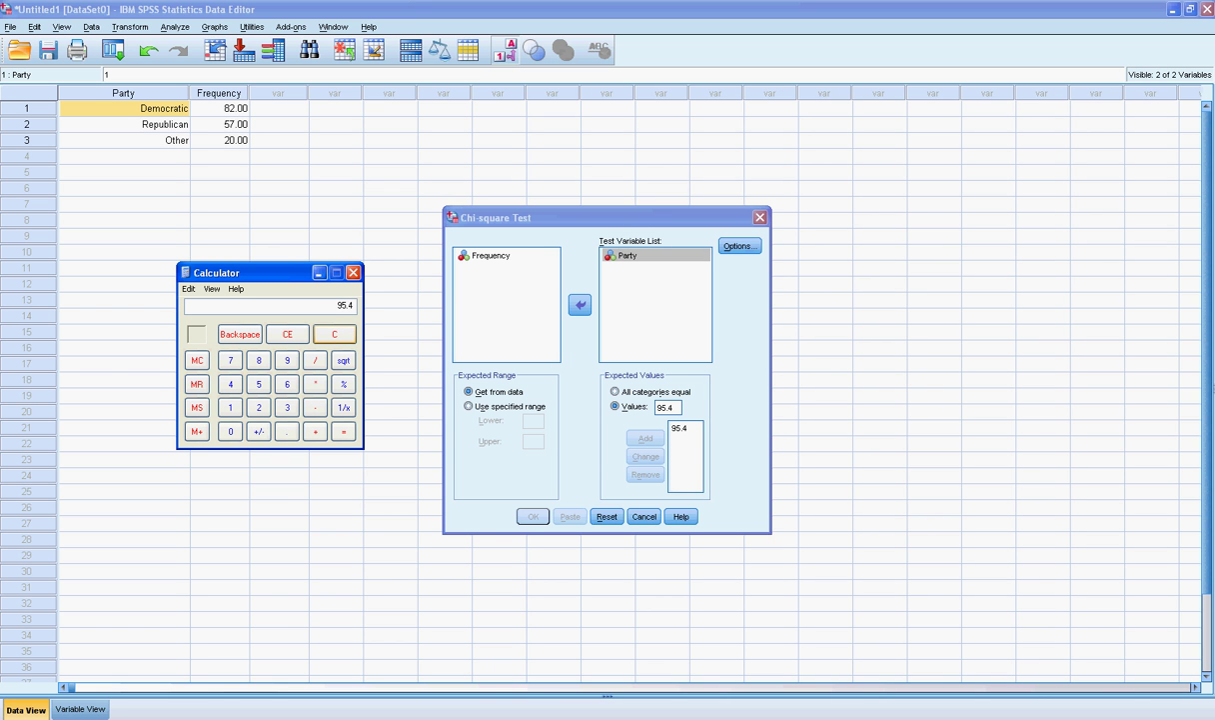
{"action": "left_click", "coordinate": [334, 334]}
{"action": "type", "text": "159"}
{"action": "left_click", "coordinate": [287, 407]}
{"action": "type", "text": "159"}
{"action": "left_click", "coordinate": [314, 384]}
{"action": "left_click", "coordinate": [286, 430]}
{"action": "left_click", "coordinate": [287, 407]}
{"action": "left_click", "coordinate": [343, 431]}
Add 47.7 as the second expected value in the chi-square test
{"action": "double_click", "coordinate": [667, 406]}
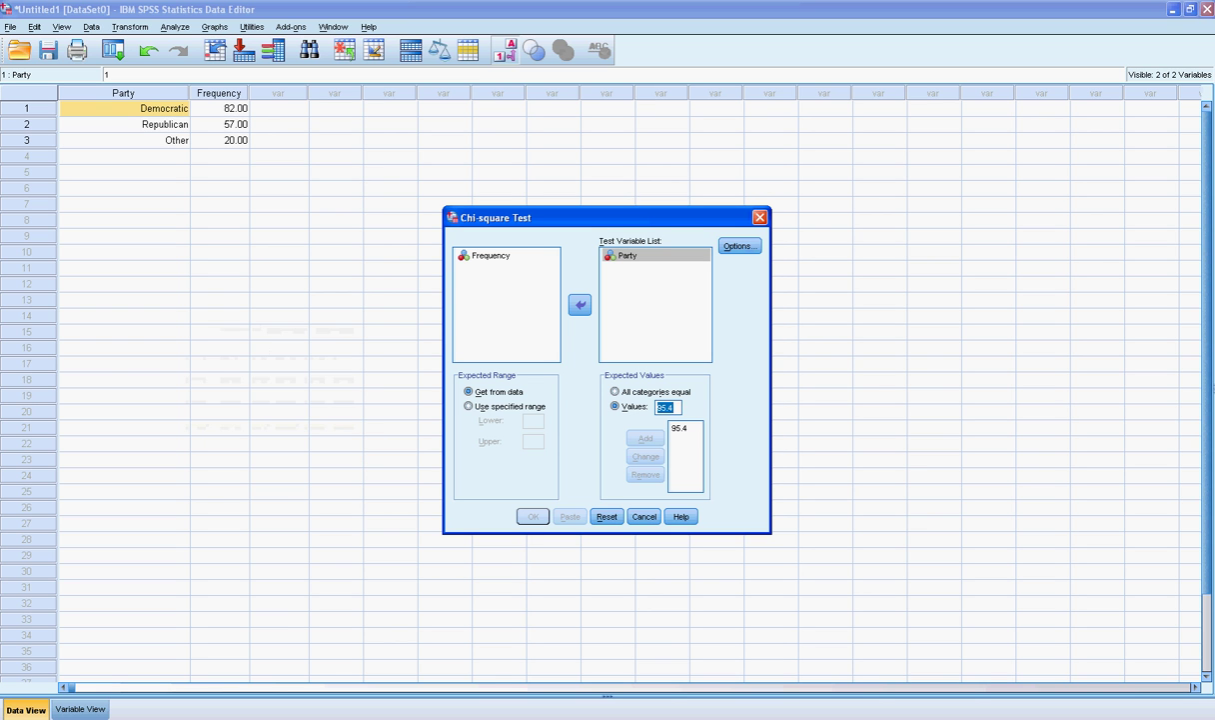
{"action": "type", "text": "47.7"}
{"action": "left_click", "coordinate": [645, 438]}
Return to Calculator, clear the previous result, and multiply 159 by 0.1
{"action": "key", "text": "alt+Tab"}
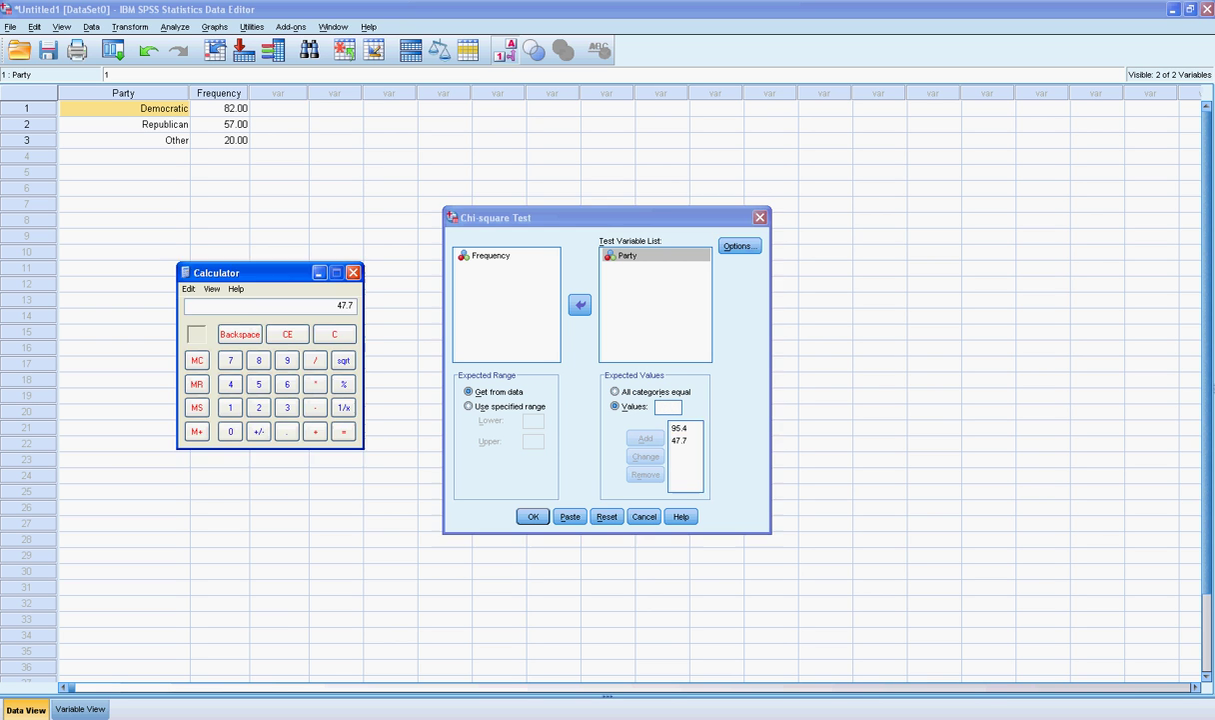
{"action": "key", "text": "Escape"}
{"action": "type", "text": "159."}
{"action": "key", "text": "asterisk"}
{"action": "type", "text": "0.1"}
{"action": "key", "text": "minus"}
Add 15.9 as the third expected value and run the chi-square test
{"action": "left_click", "coordinate": [667, 407]}
{"action": "type", "text": "15"}
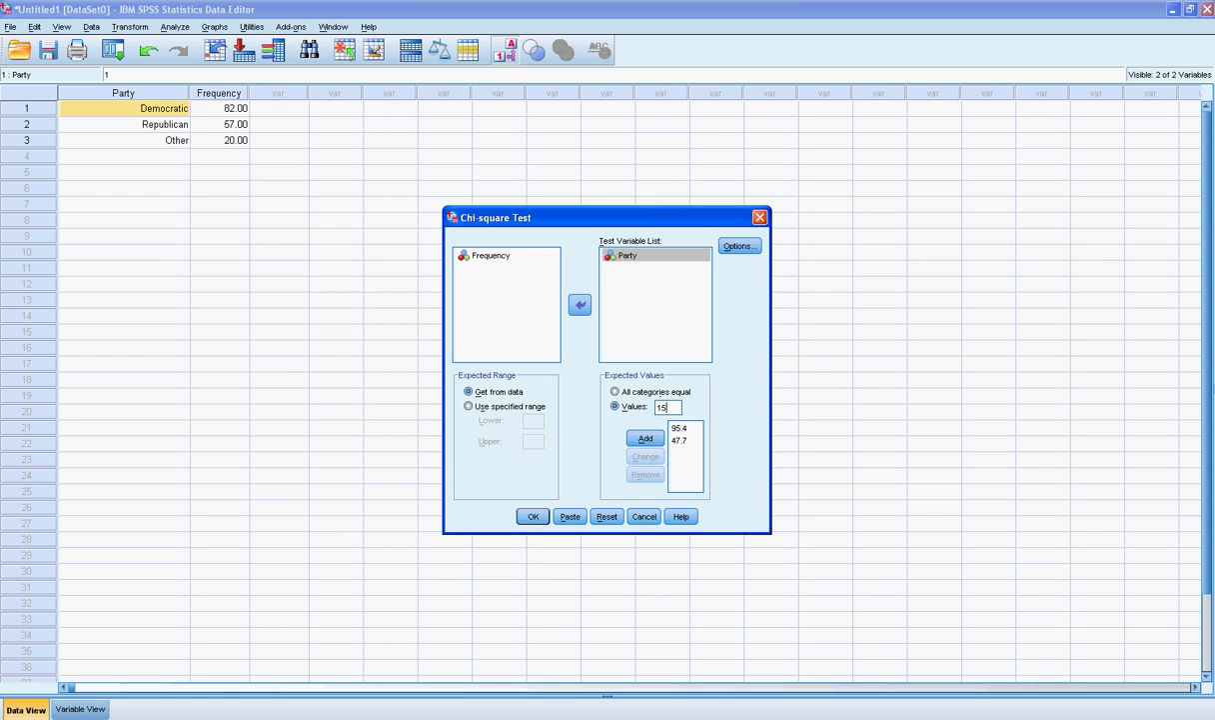
{"action": "type", "text": ".9"}
{"action": "key", "text": "alt+a"}
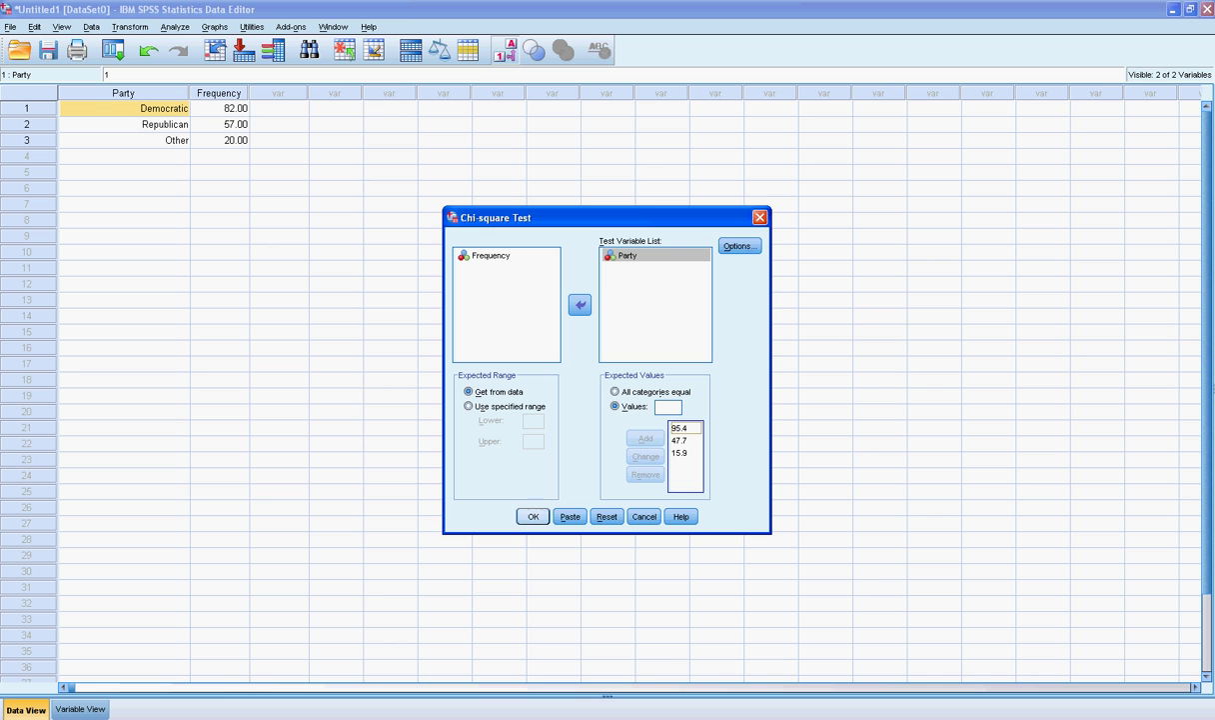
{"action": "key", "text": "Return"}
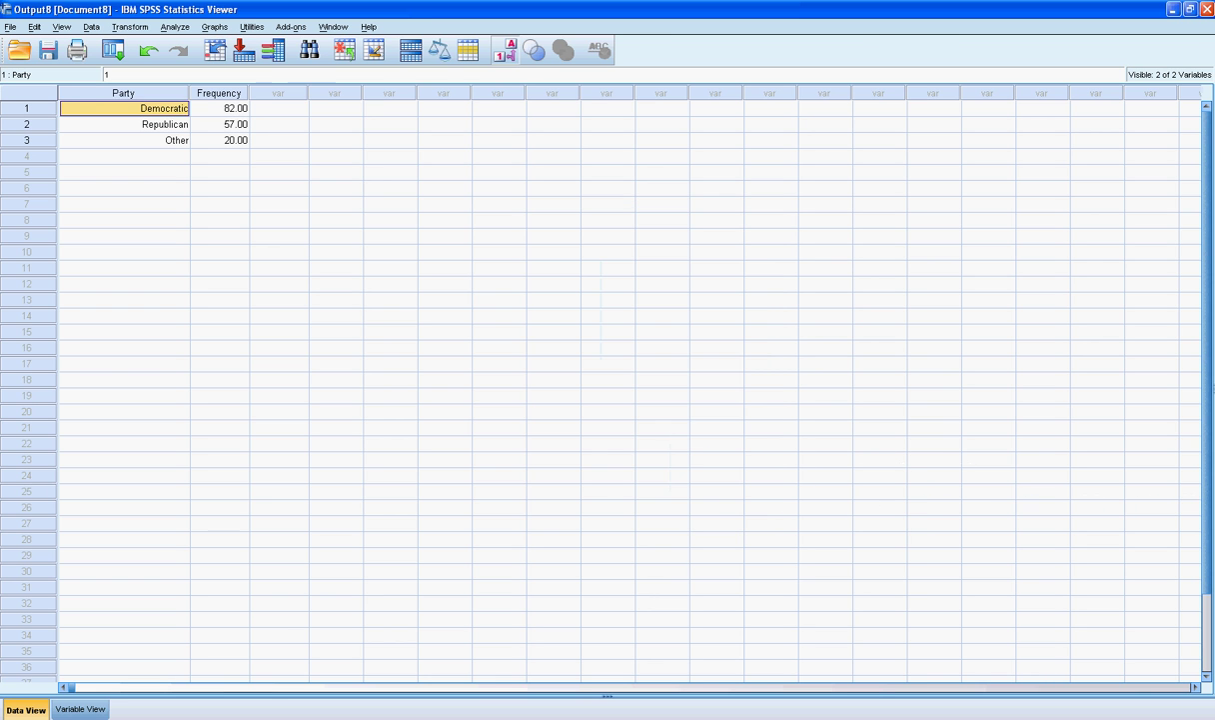